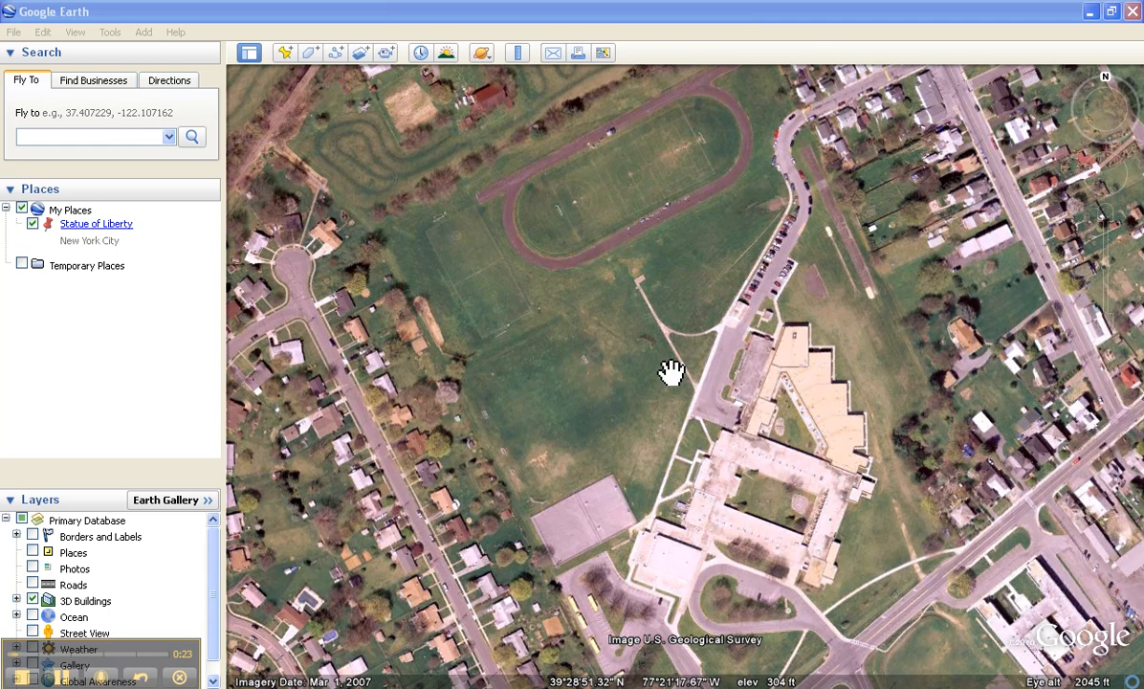
Step: Trace a new path freehand around the oval running track north of the school, closing the loop near its starting point
{"action": "left_click_drag", "start_coordinate": [628, 326], "coordinate": [640, 398]}
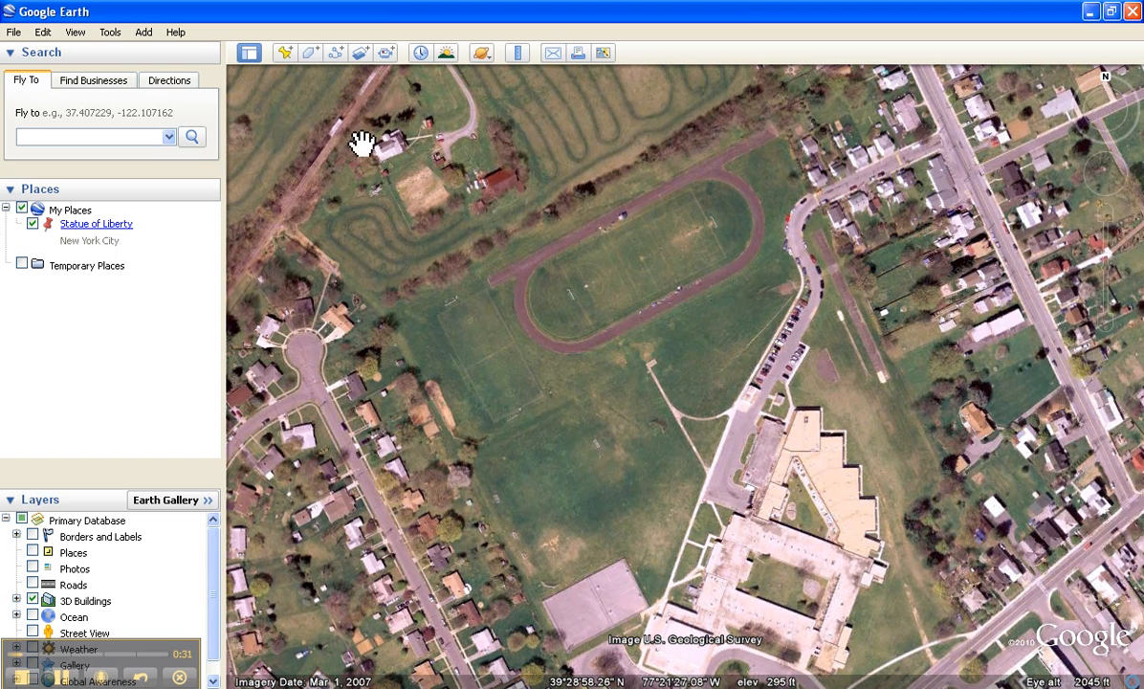
{"action": "left_click", "coordinate": [336, 53]}
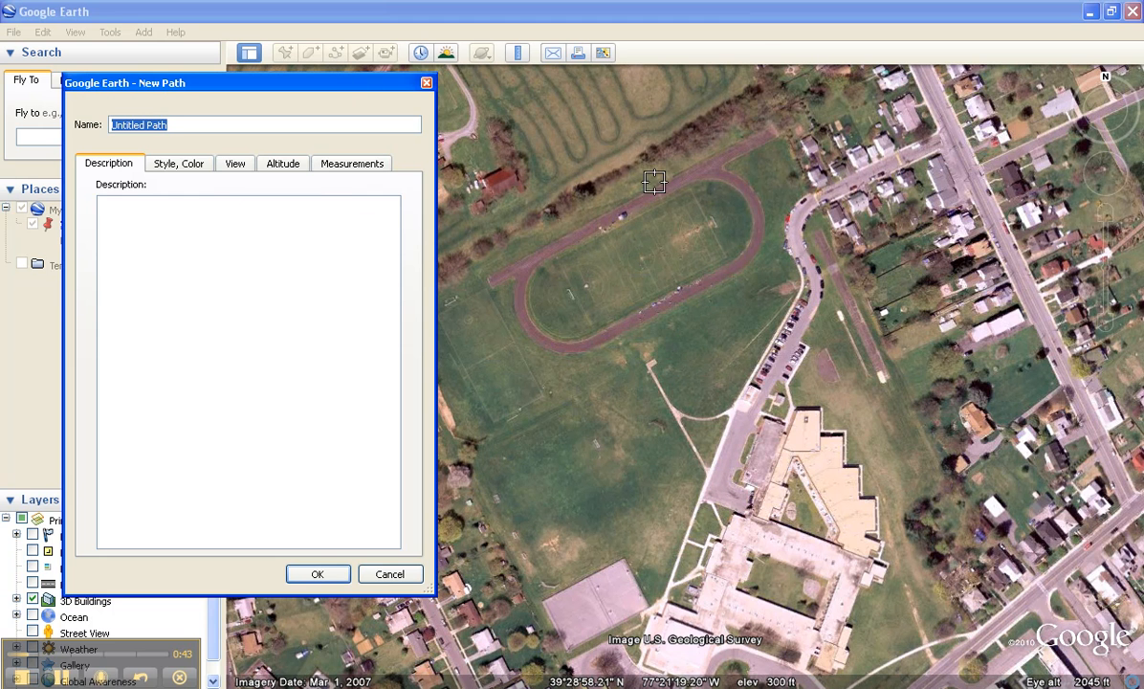
{"action": "left_click", "coordinate": [707, 179]}
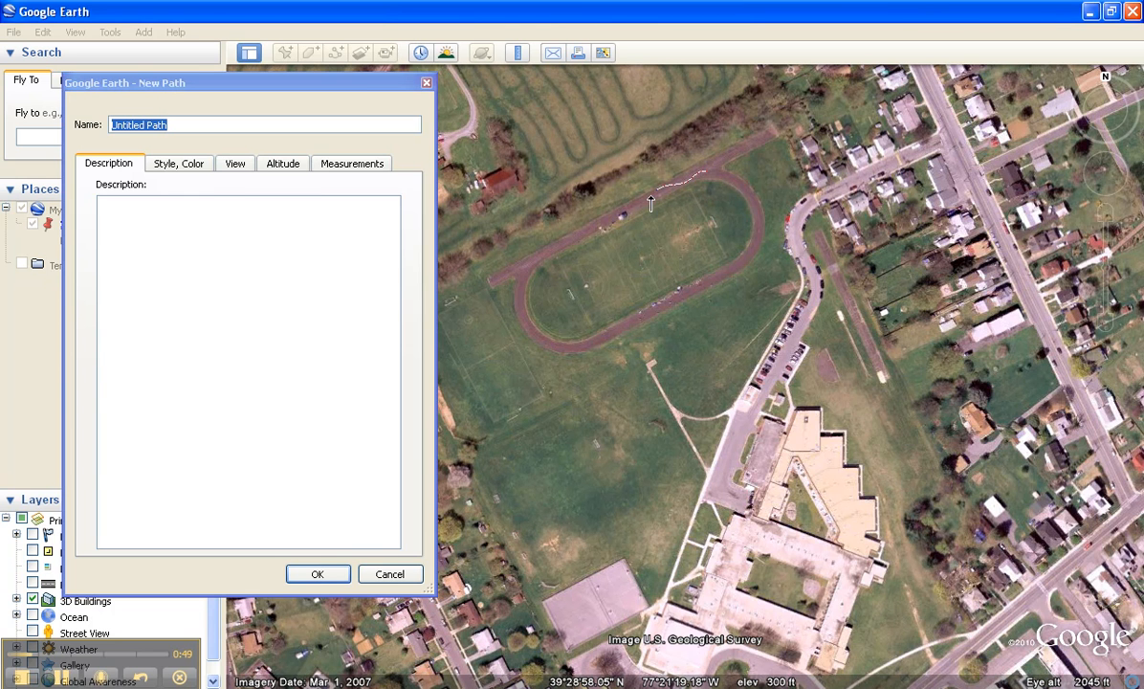
{"action": "left_click_drag", "start_coordinate": [627, 222], "coordinate": [603, 230]}
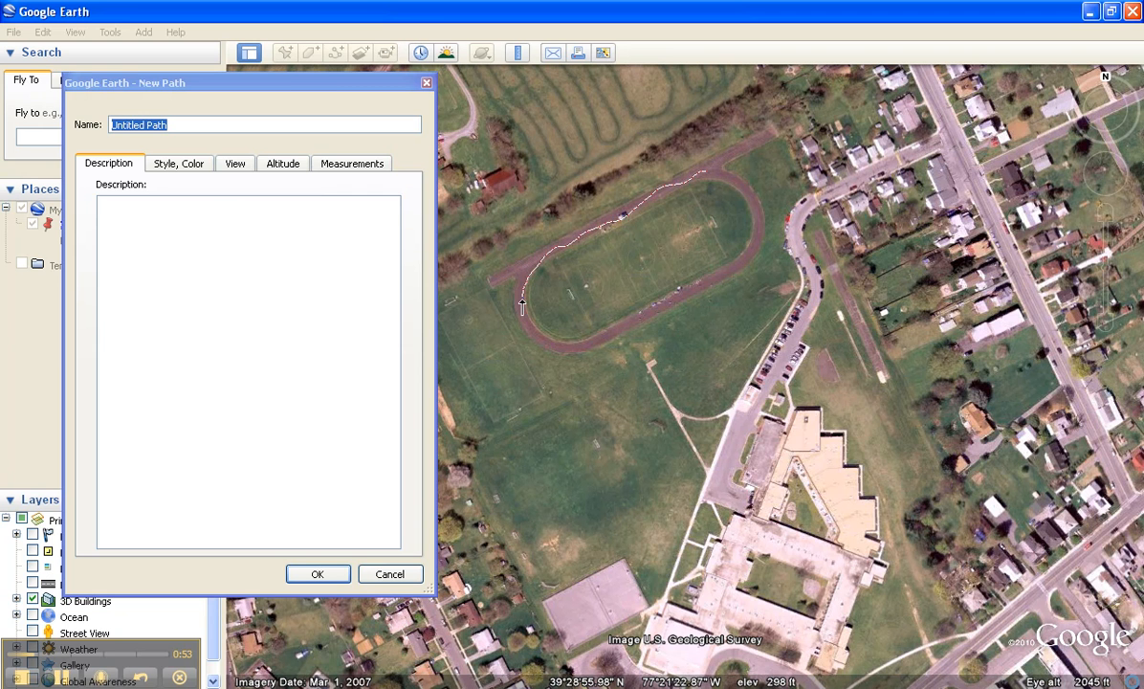
{"action": "mouse_move", "coordinate": [559, 348]}
{"action": "left_mouse_down"}
{"action": "mouse_move", "coordinate": [672, 310]}
{"action": "mouse_move", "coordinate": [744, 247]}
{"action": "mouse_move", "coordinate": [730, 184]}
{"action": "mouse_move", "coordinate": [703, 180]}
{"action": "left_mouse_up"}
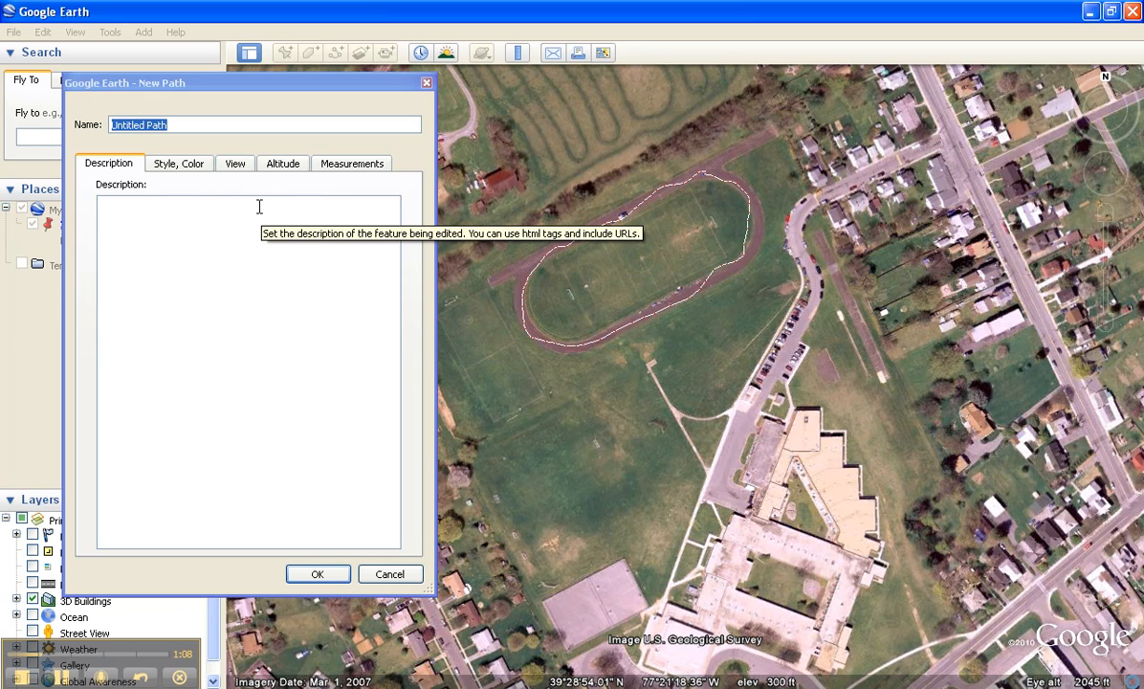
Step: Name the new path "WMS Track" and save it to My Places
{"action": "left_click", "coordinate": [186, 125]}
{"action": "left_click_drag", "start_coordinate": [186, 125], "coordinate": [107, 125]}
{"action": "type", "text": "WMS Track"}
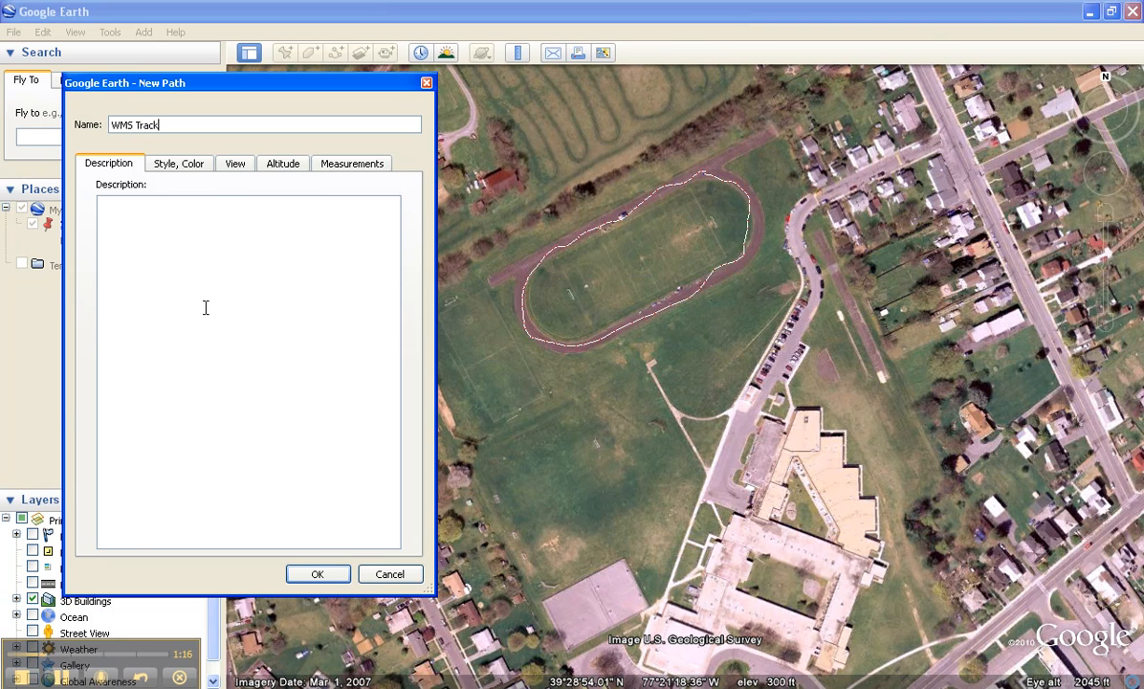
{"action": "left_click", "coordinate": [325, 575]}
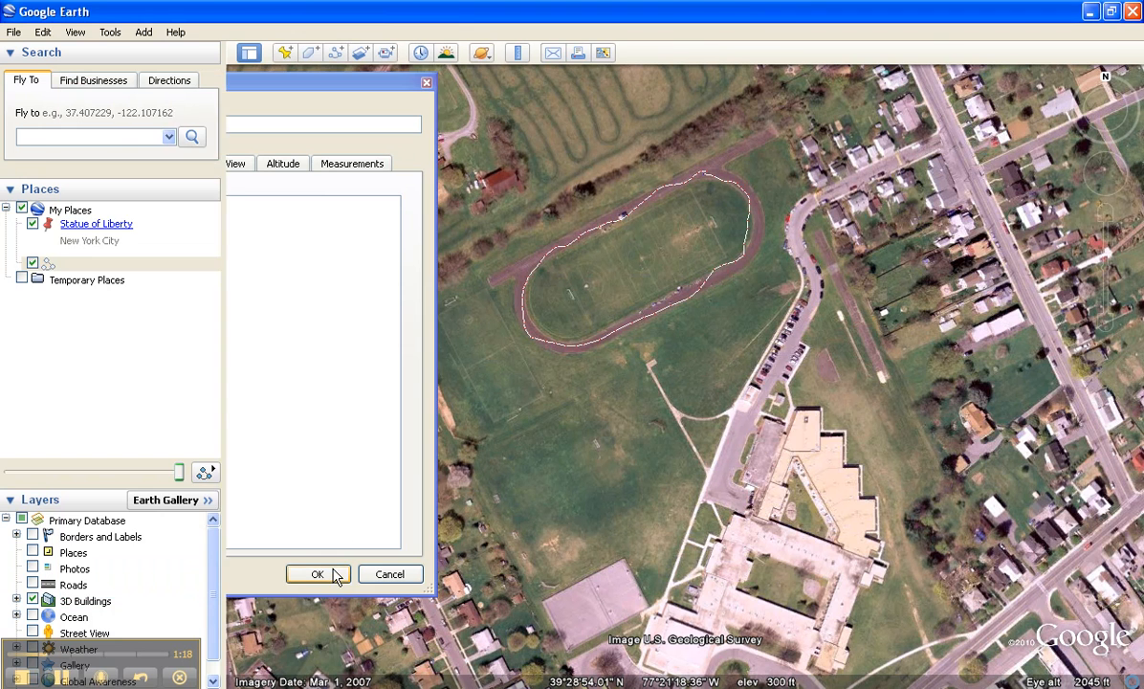
Step: Fly to the saved WMS Track path from a zoomed-out view, and hide the path on the map
{"action": "scroll", "coordinate": [503, 388], "scroll_direction": "down", "scroll_amount": 5}
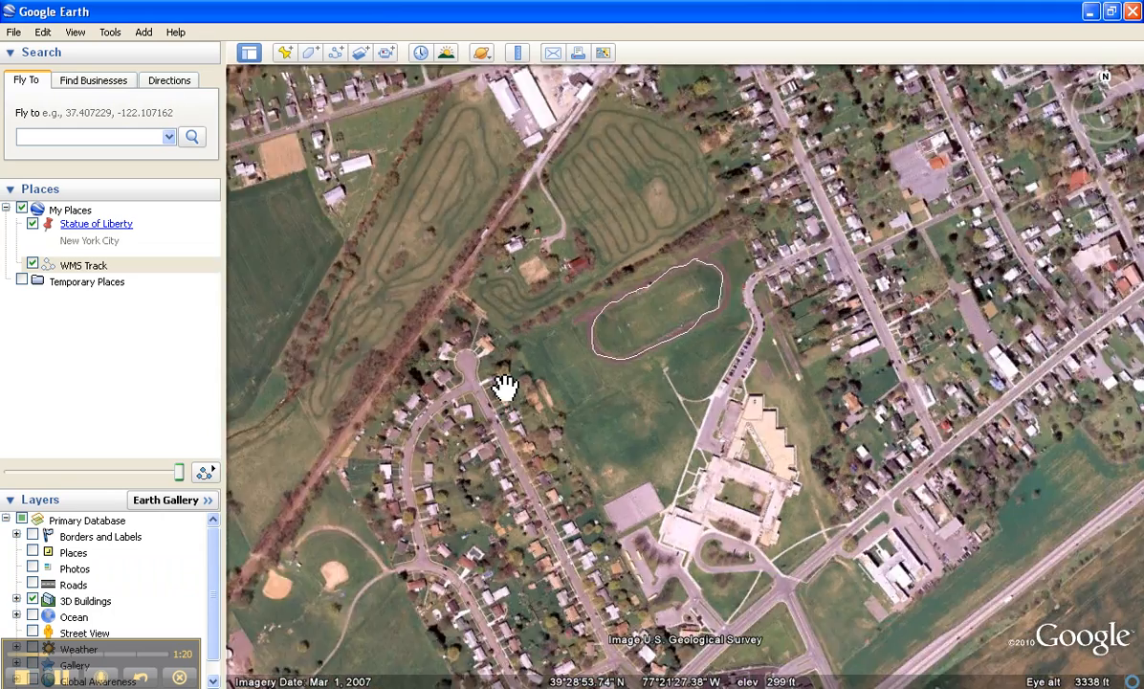
{"action": "scroll", "coordinate": [504, 387], "scroll_direction": "down", "scroll_amount": 4}
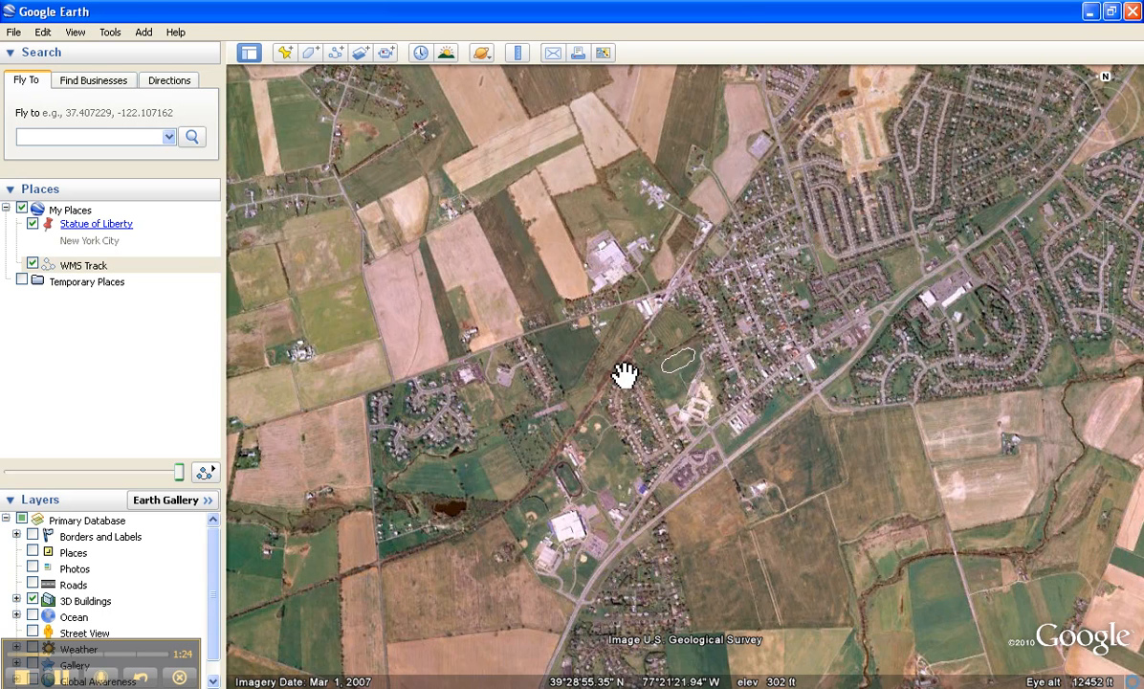
{"action": "double_click", "coordinate": [86, 266]}
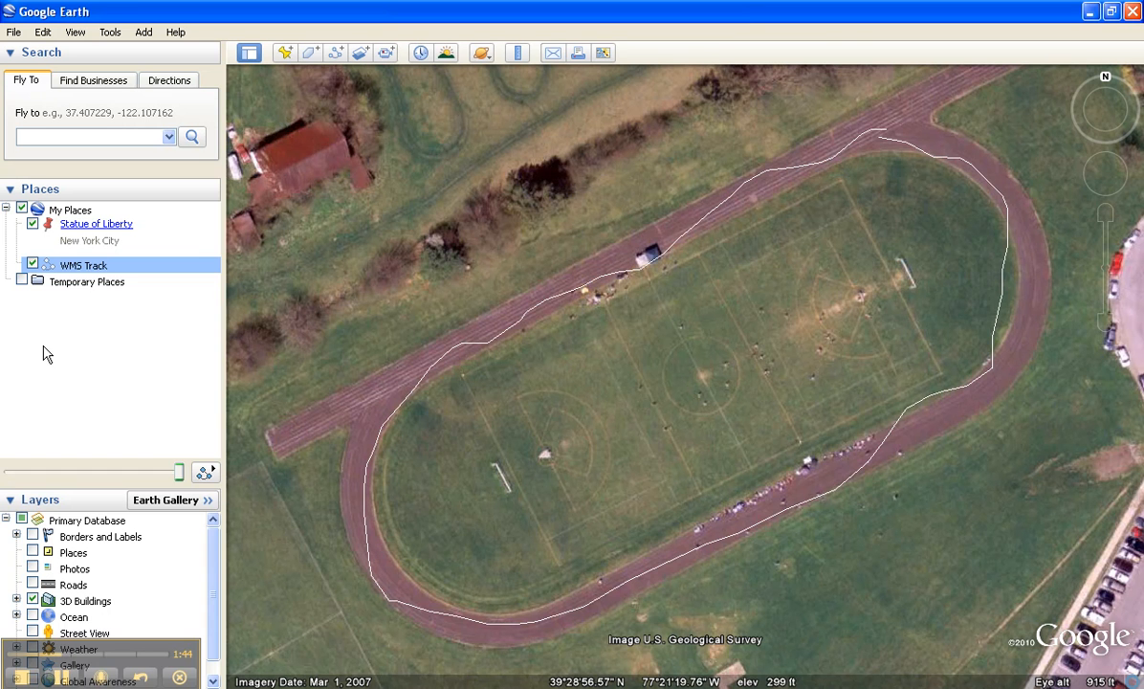
{"action": "left_click", "coordinate": [31, 266]}
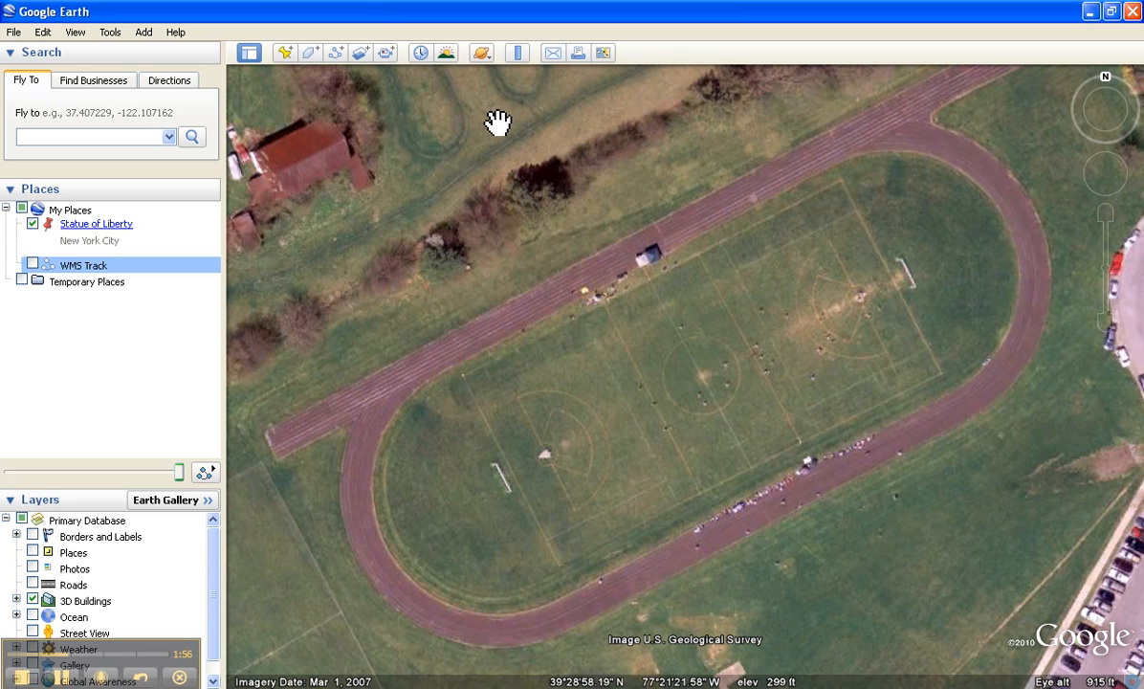
Step: Measure the track's long straightaway in miles with a ruler line, and clear the measurement
{"action": "left_click", "coordinate": [518, 54]}
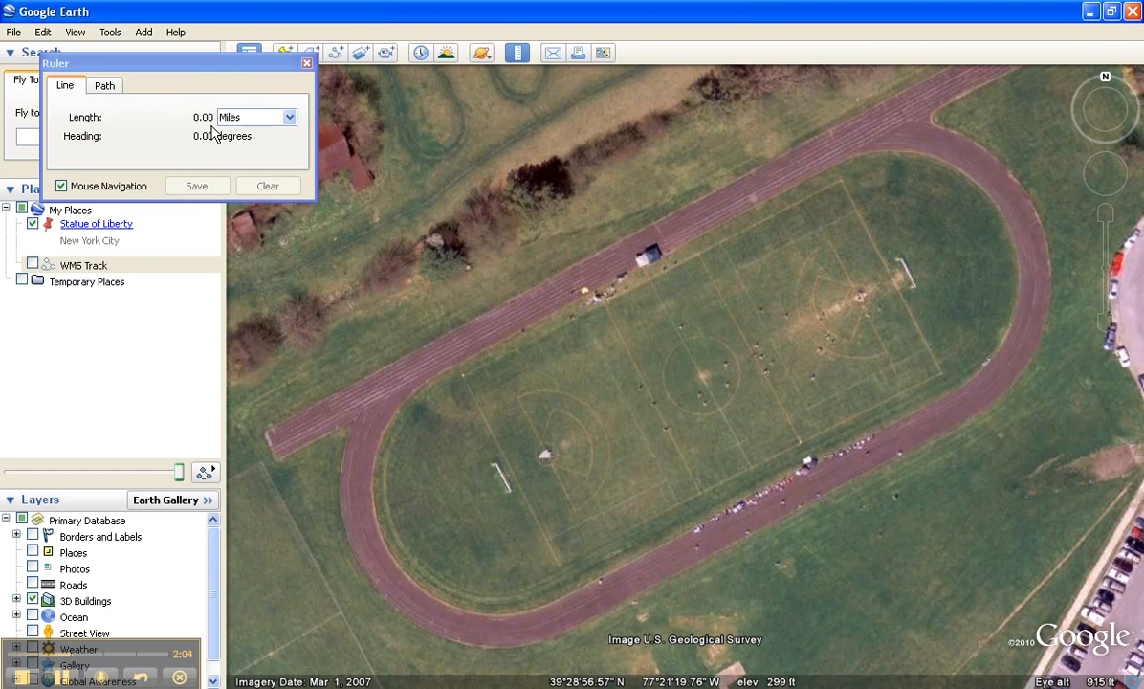
{"action": "left_click", "coordinate": [287, 117]}
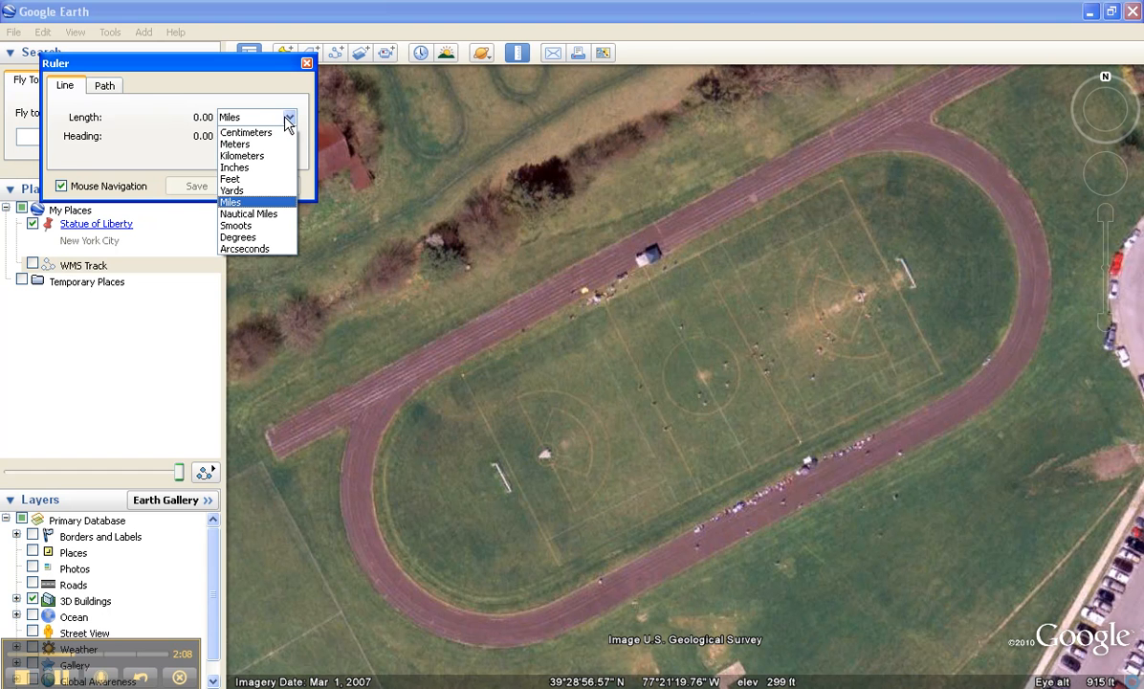
{"action": "left_click", "coordinate": [199, 112]}
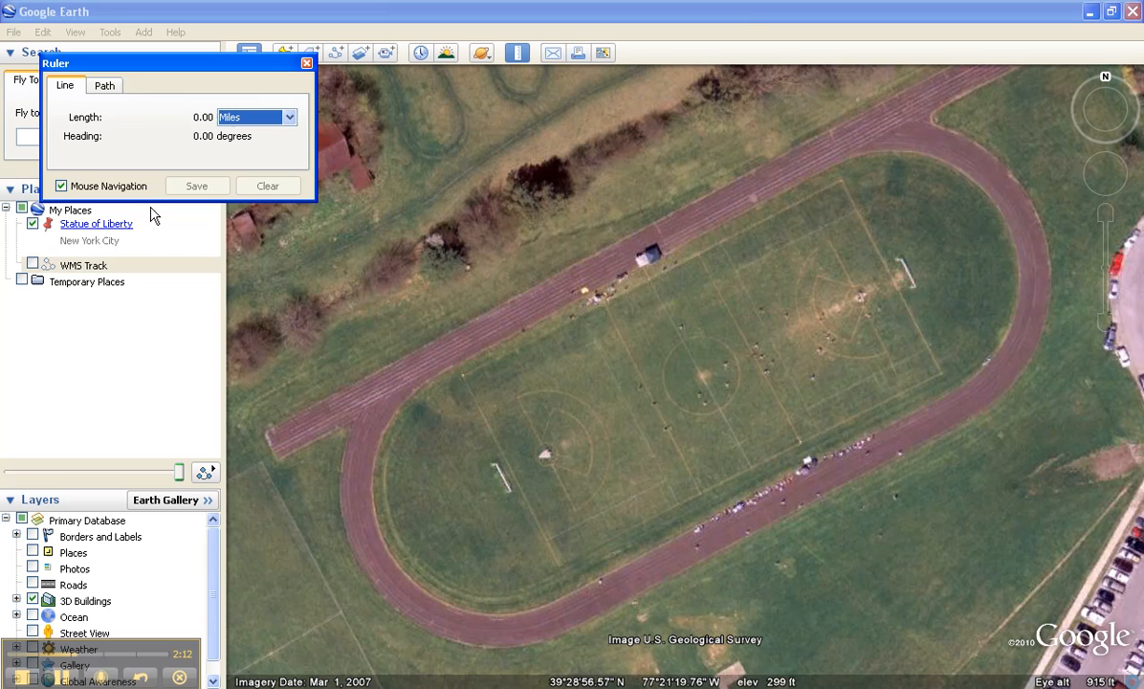
{"action": "left_click", "coordinate": [272, 445]}
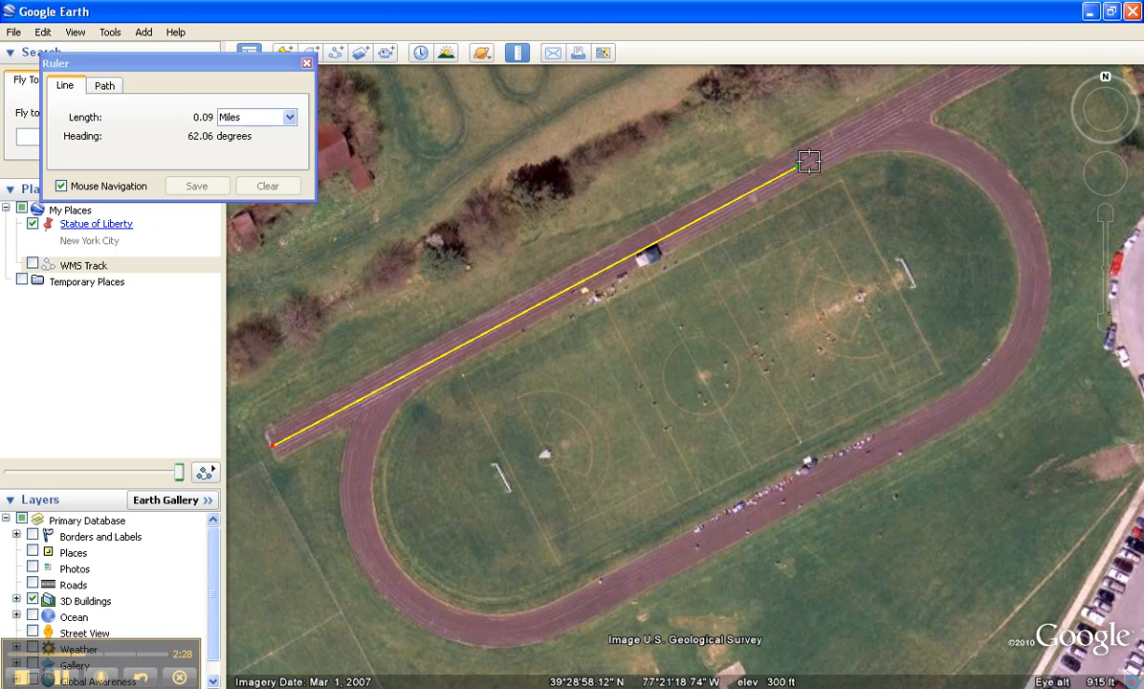
{"action": "left_click", "coordinate": [922, 102]}
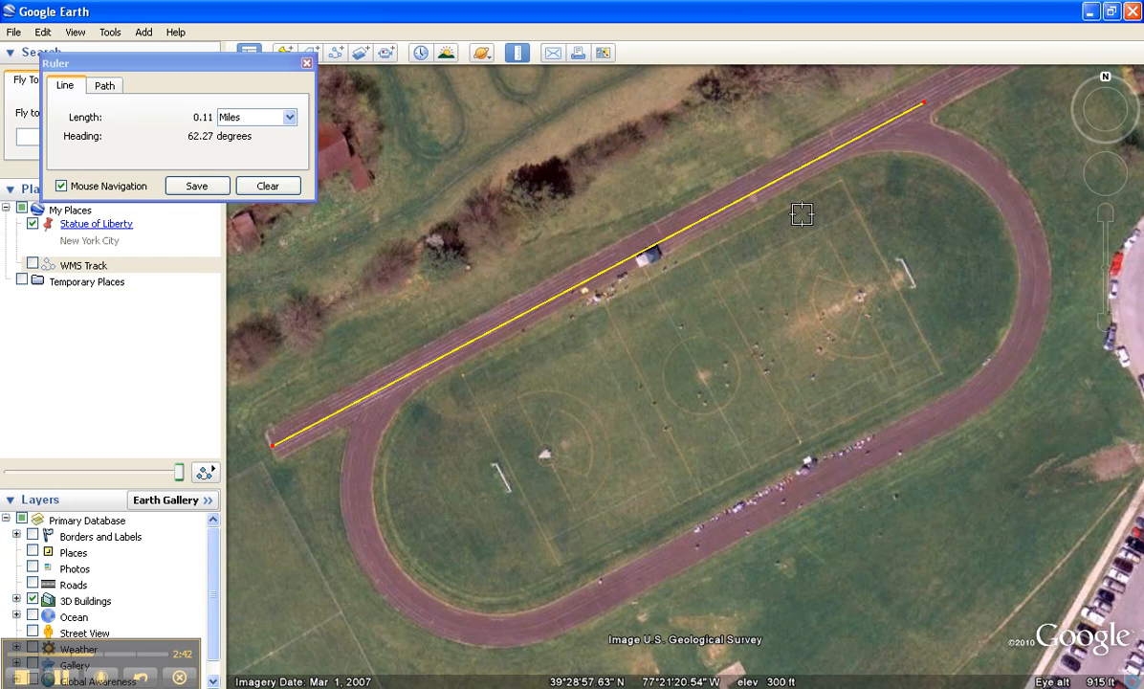
{"action": "left_click", "coordinate": [285, 189]}
{"action": "left_click", "coordinate": [286, 190]}
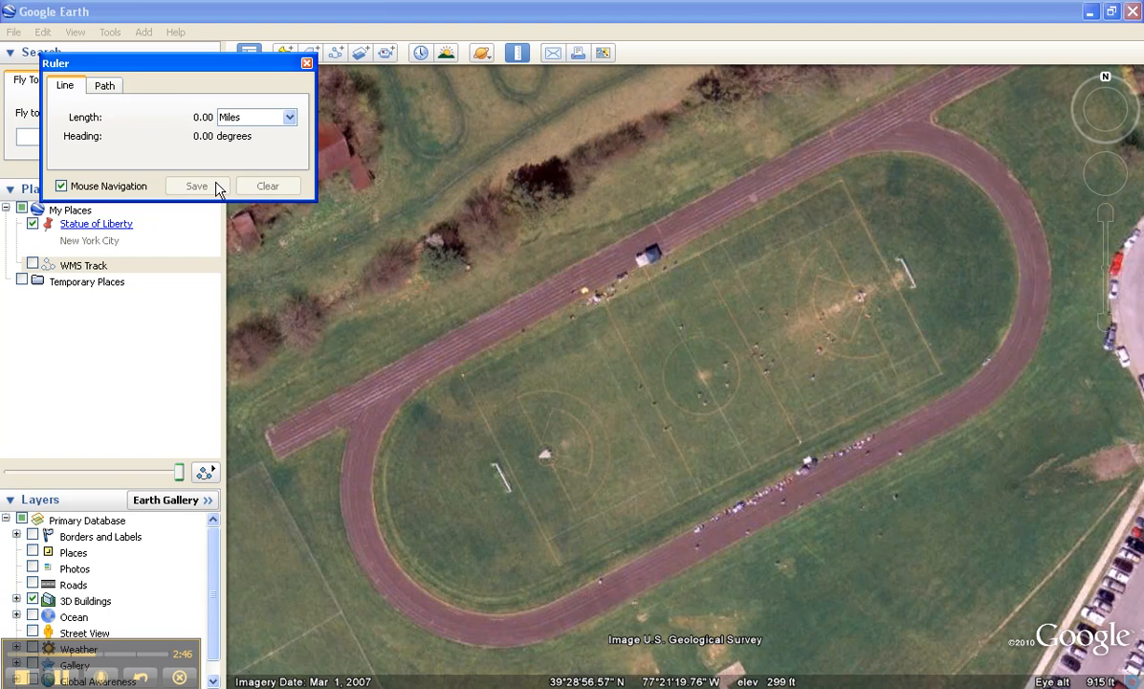
Step: Measure one lap around the oval track in miles with a multi-point ruler path, then clear it and close the ruler
{"action": "left_click", "coordinate": [105, 88]}
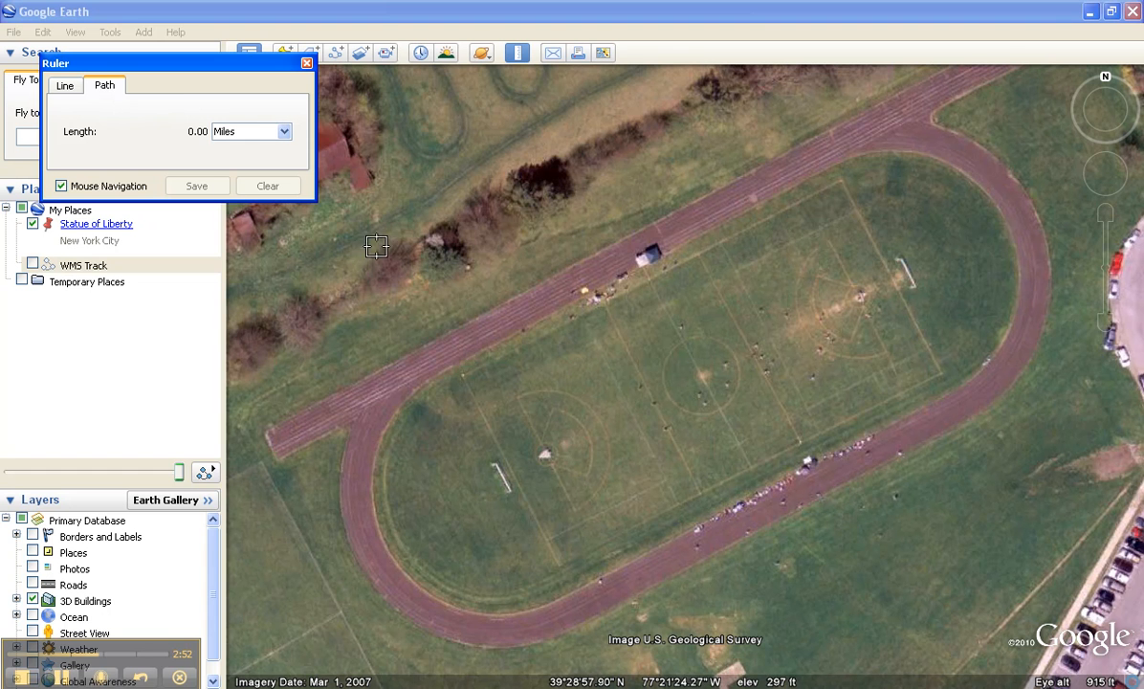
{"action": "left_click", "coordinate": [882, 136]}
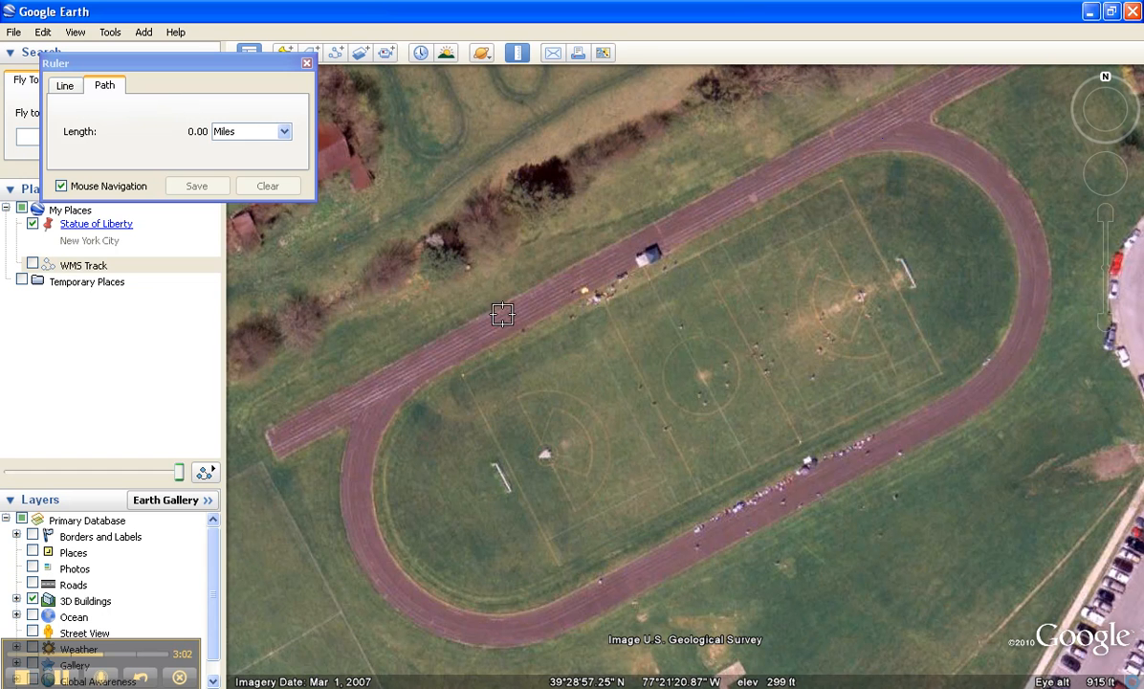
{"action": "left_click", "coordinate": [403, 381]}
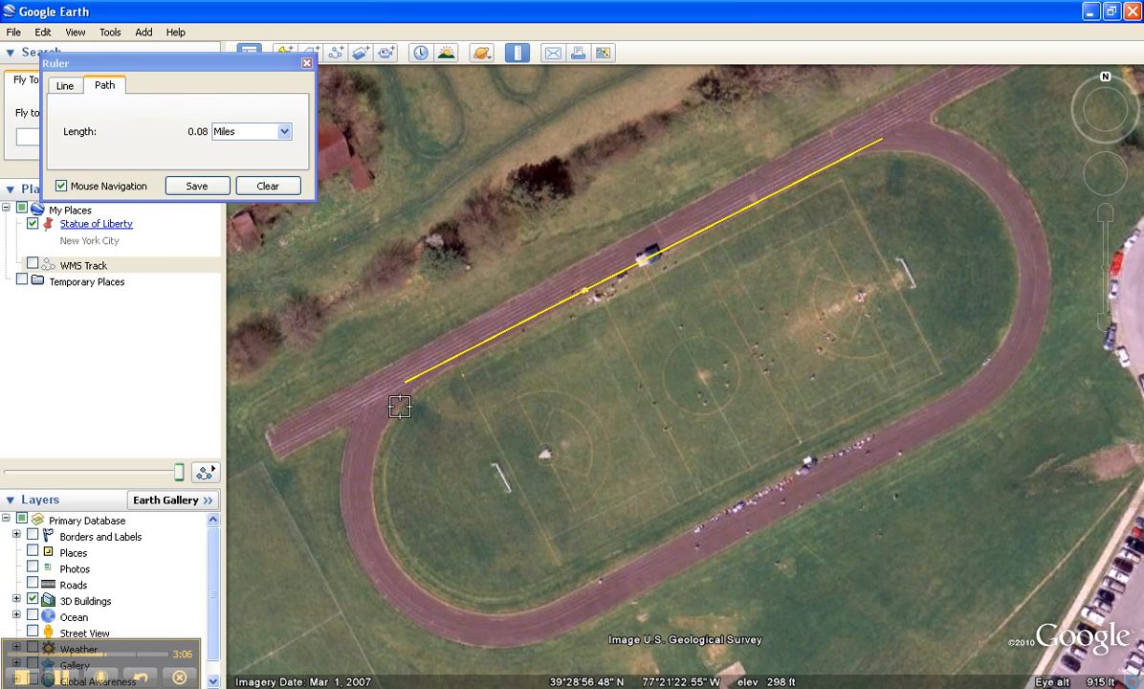
{"action": "left_click", "coordinate": [351, 496]}
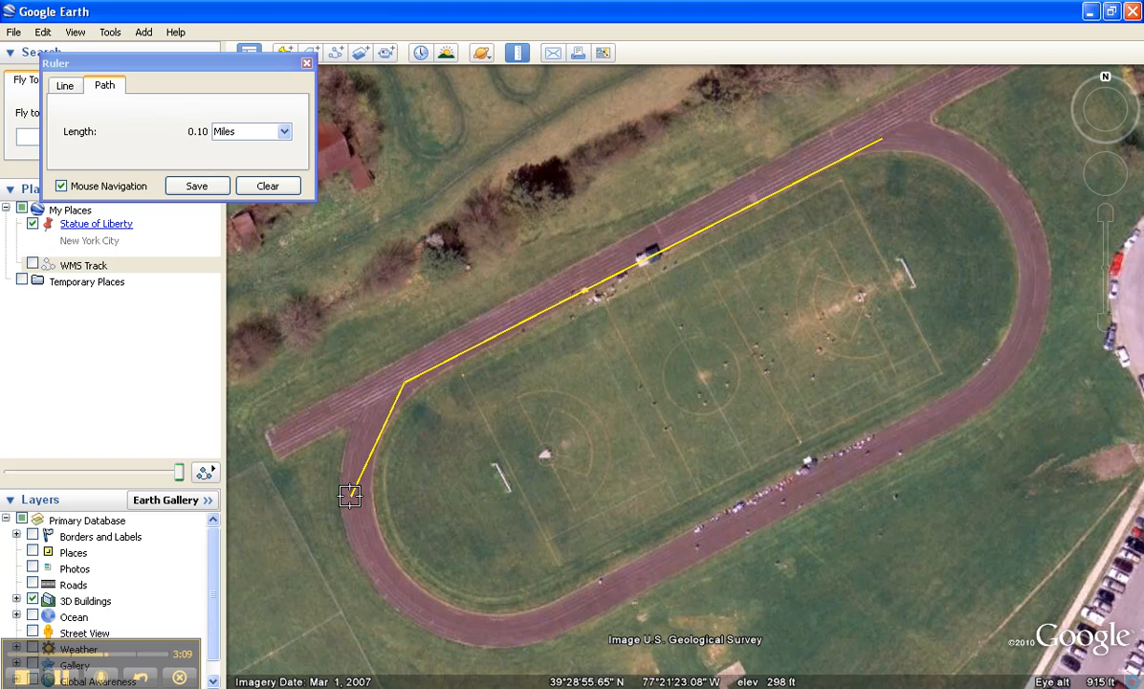
{"action": "left_click", "coordinate": [382, 575]}
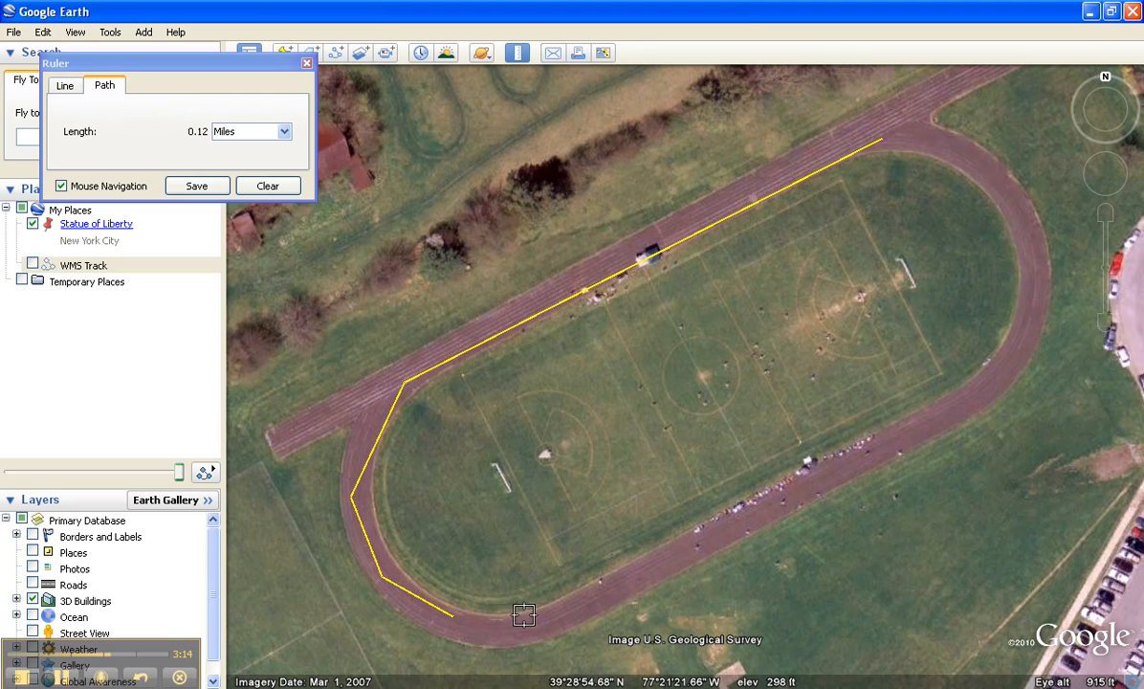
{"action": "left_click", "coordinate": [563, 609]}
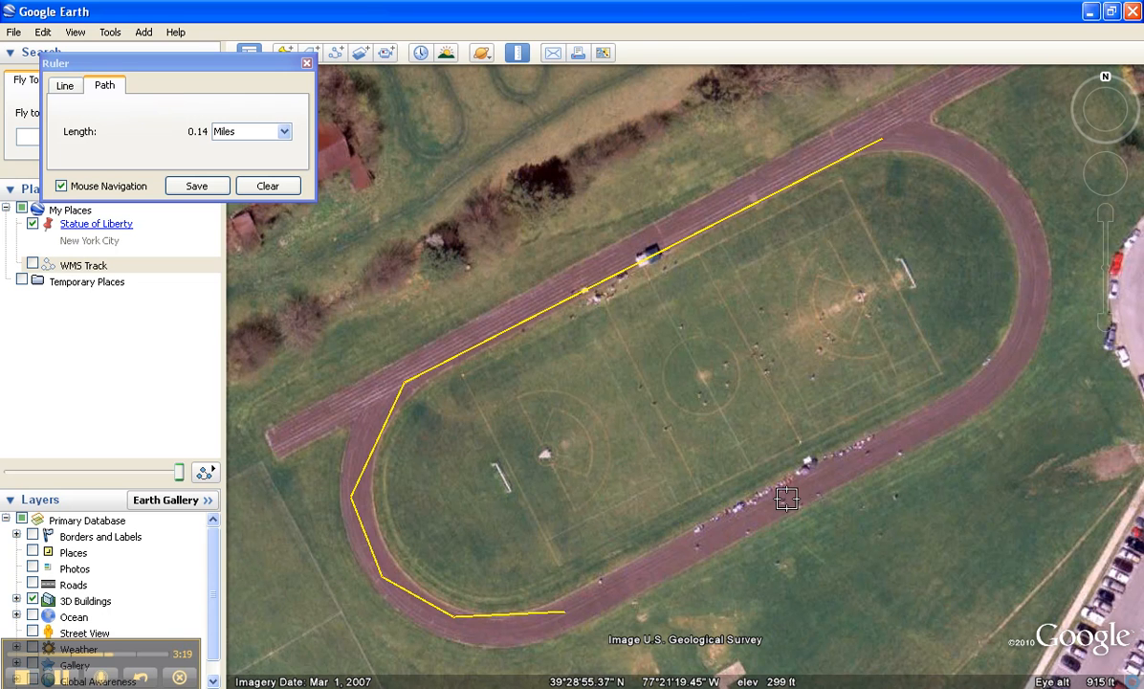
{"action": "left_click", "coordinate": [1001, 372]}
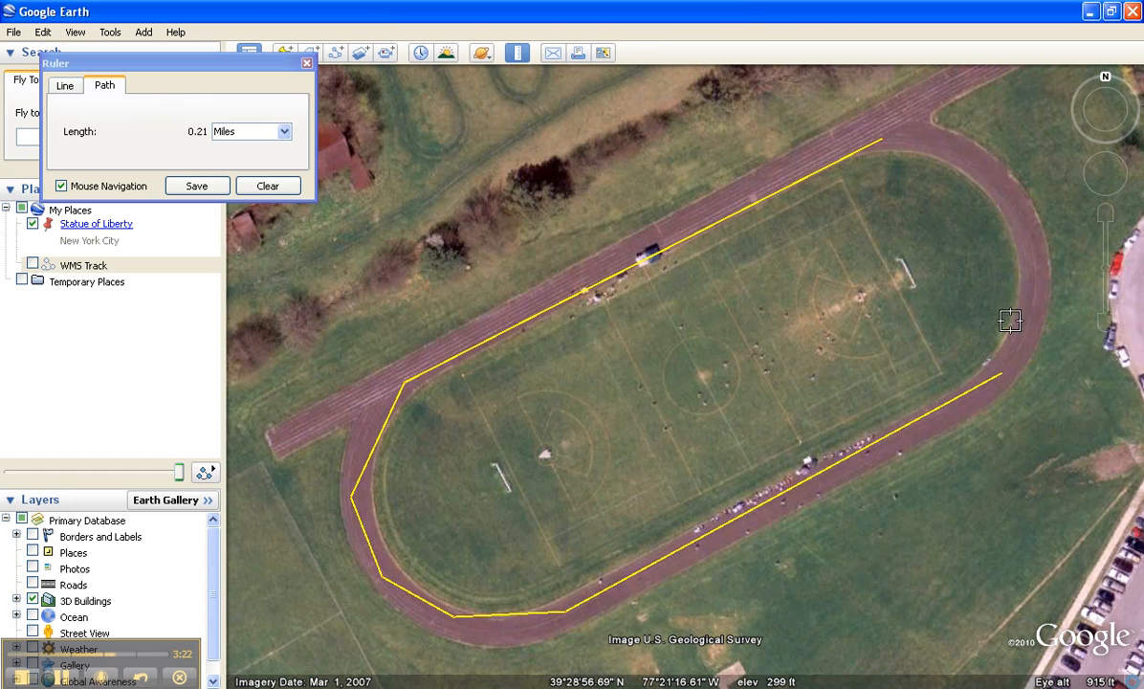
{"action": "left_click", "coordinate": [1028, 286]}
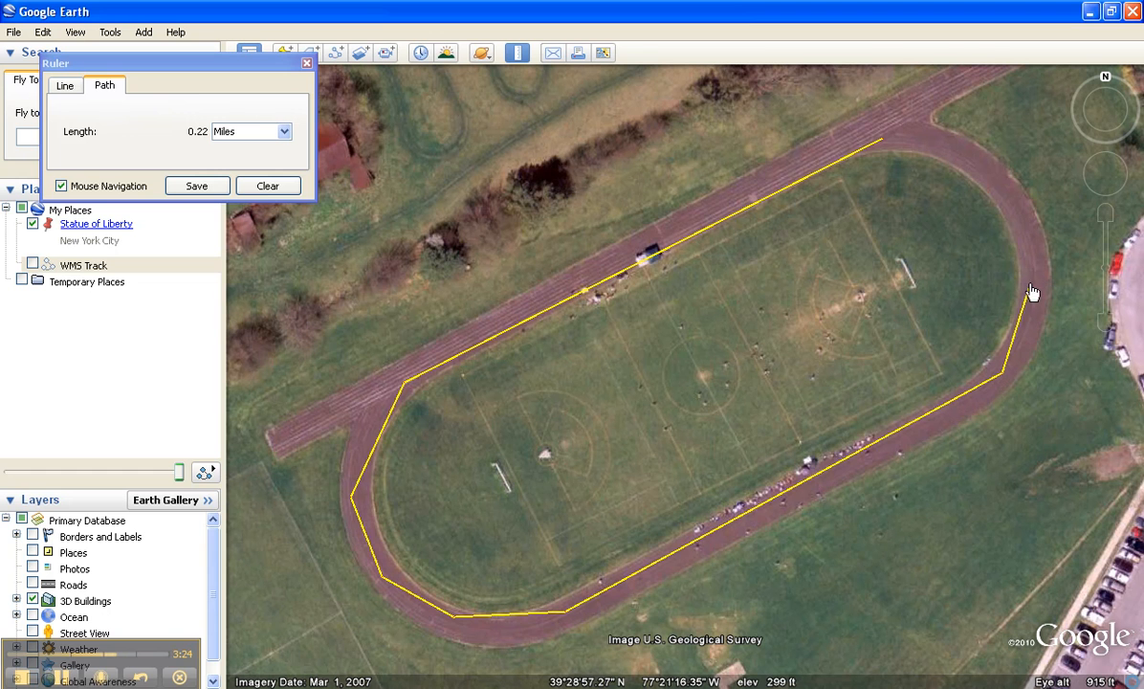
{"action": "left_click", "coordinate": [1015, 214]}
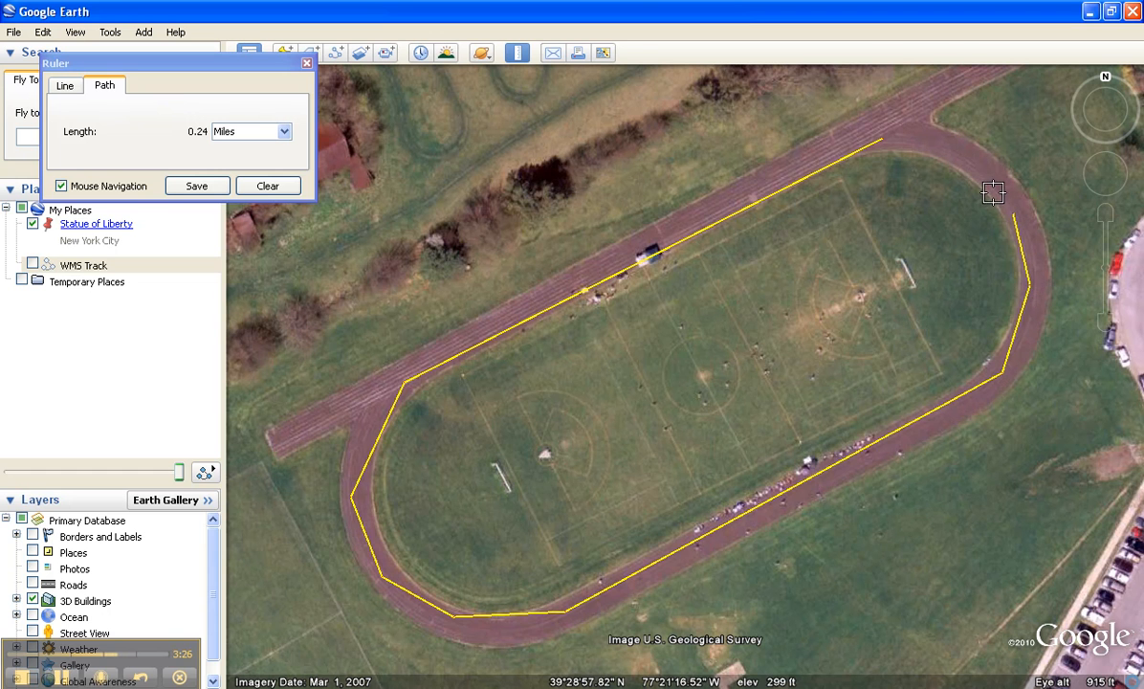
{"action": "left_click", "coordinate": [952, 153]}
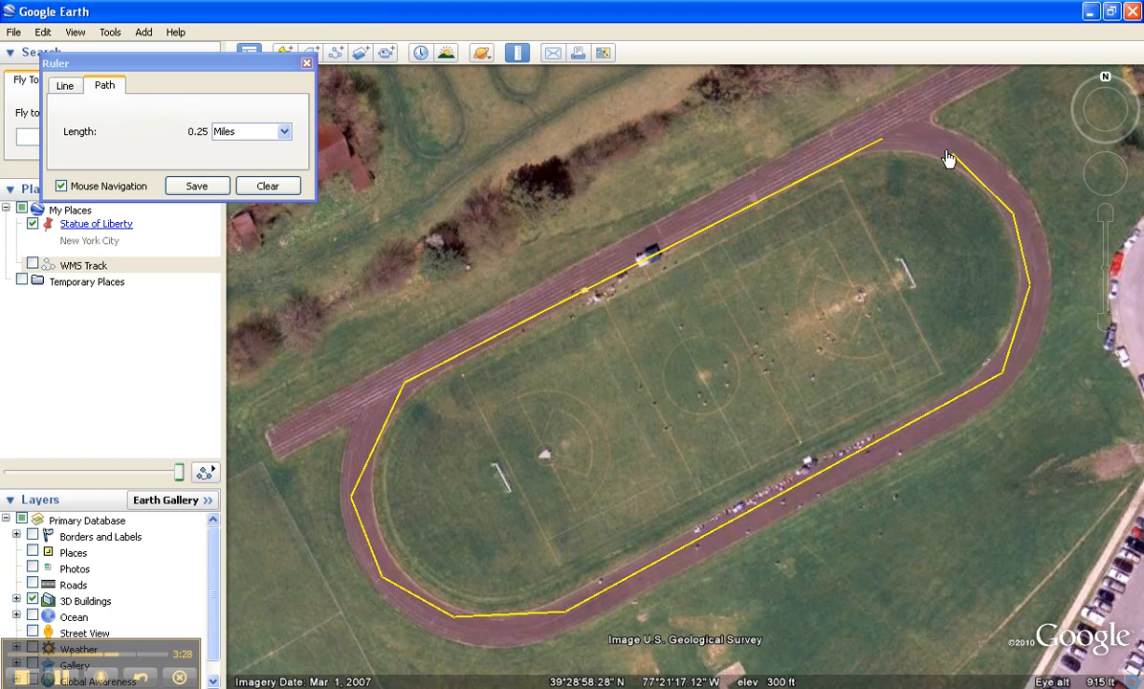
{"action": "left_click", "coordinate": [890, 138]}
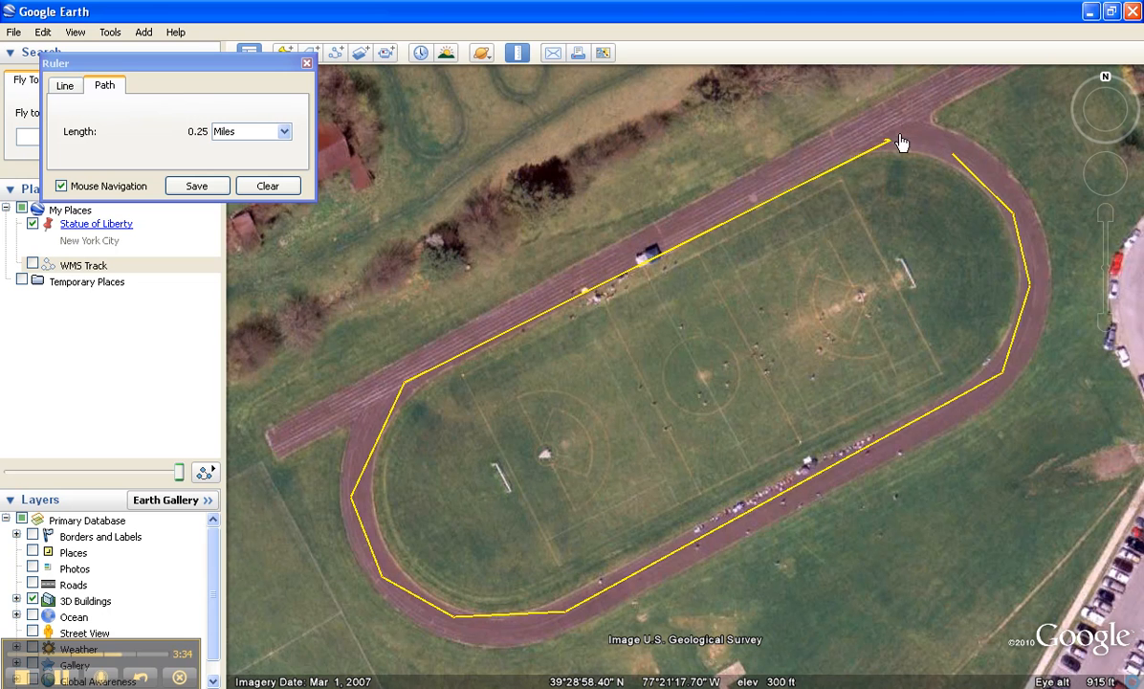
{"action": "left_click", "coordinate": [905, 138]}
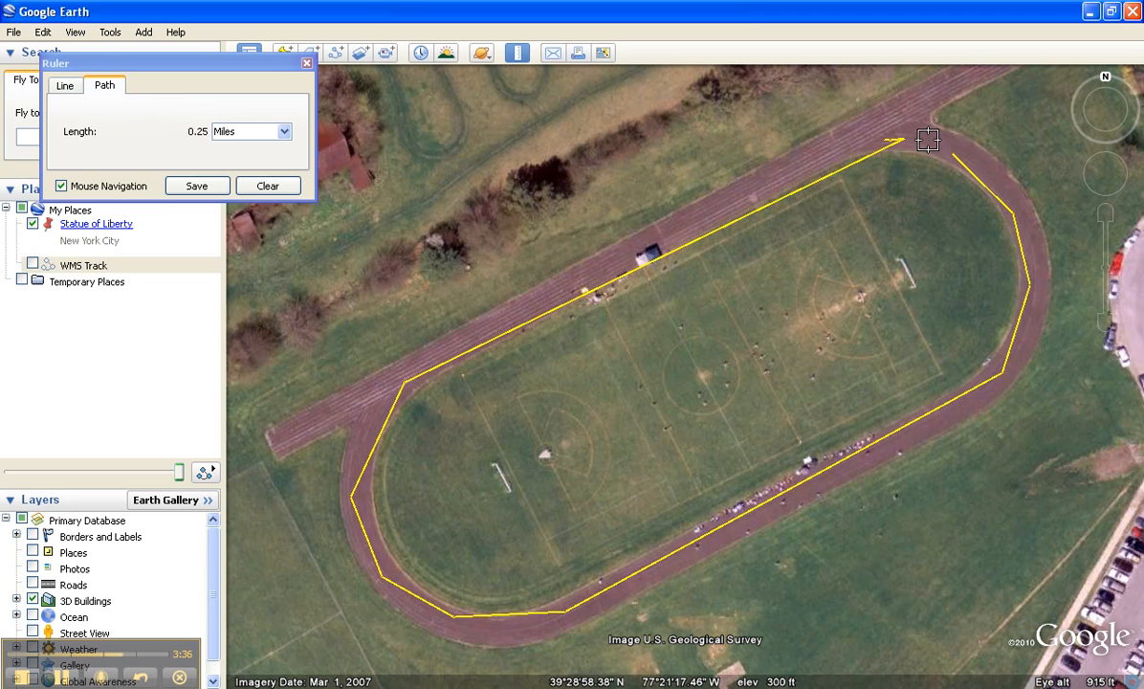
{"action": "left_click", "coordinate": [944, 151]}
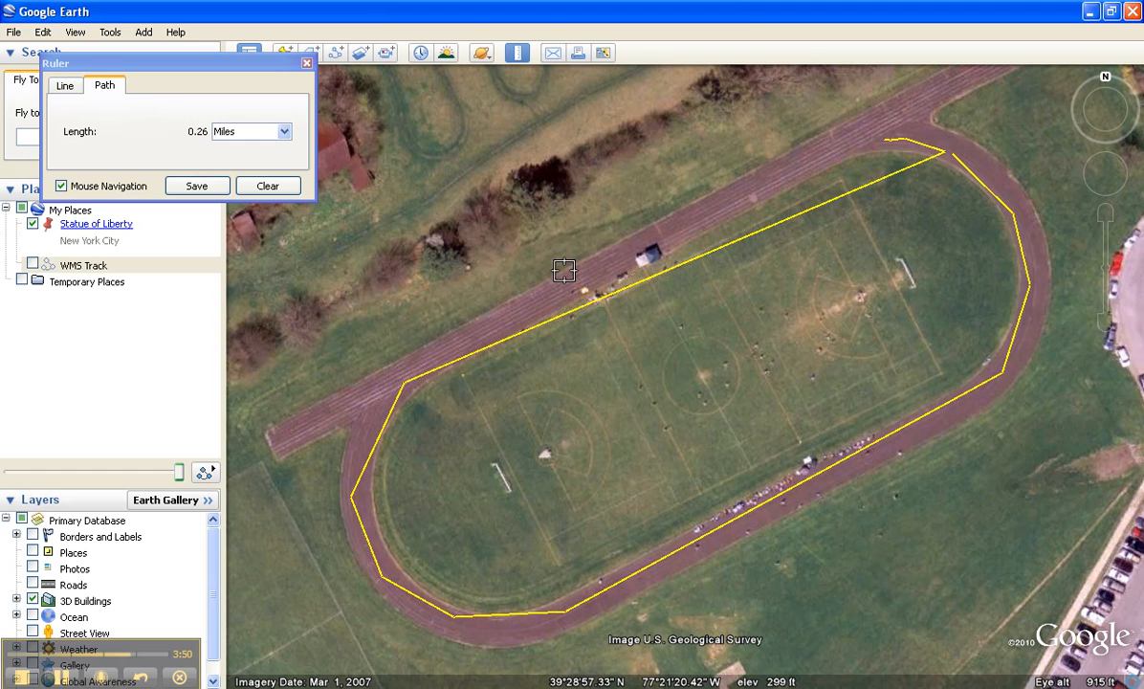
{"action": "left_click", "coordinate": [267, 188]}
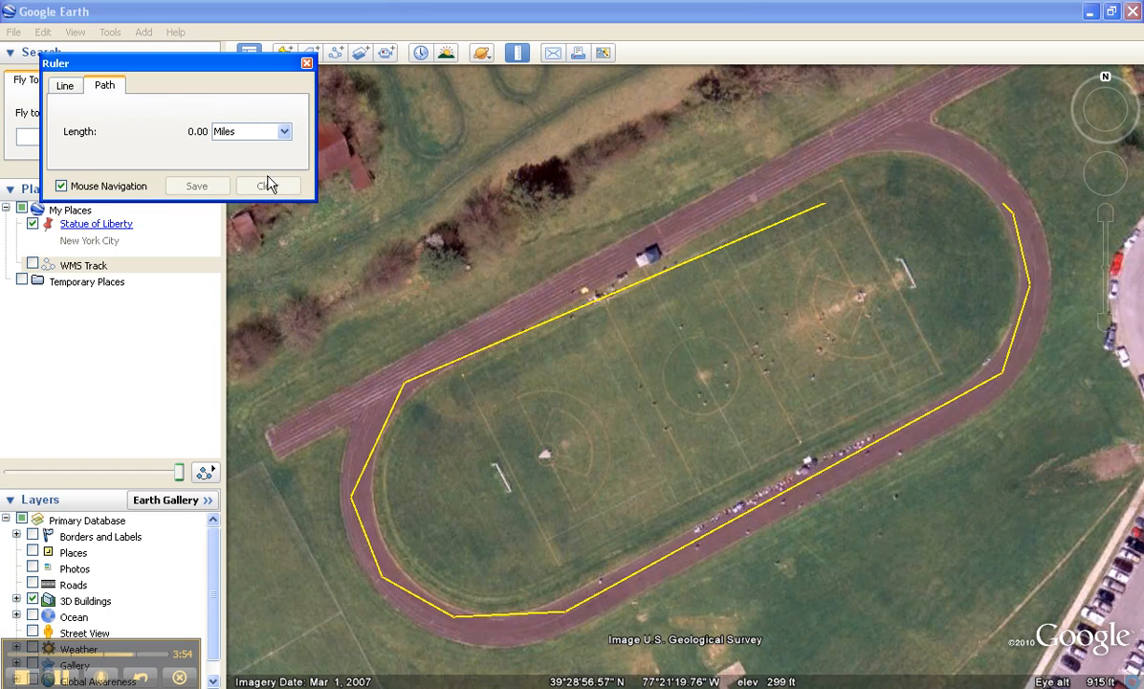
{"action": "left_click", "coordinate": [307, 64]}
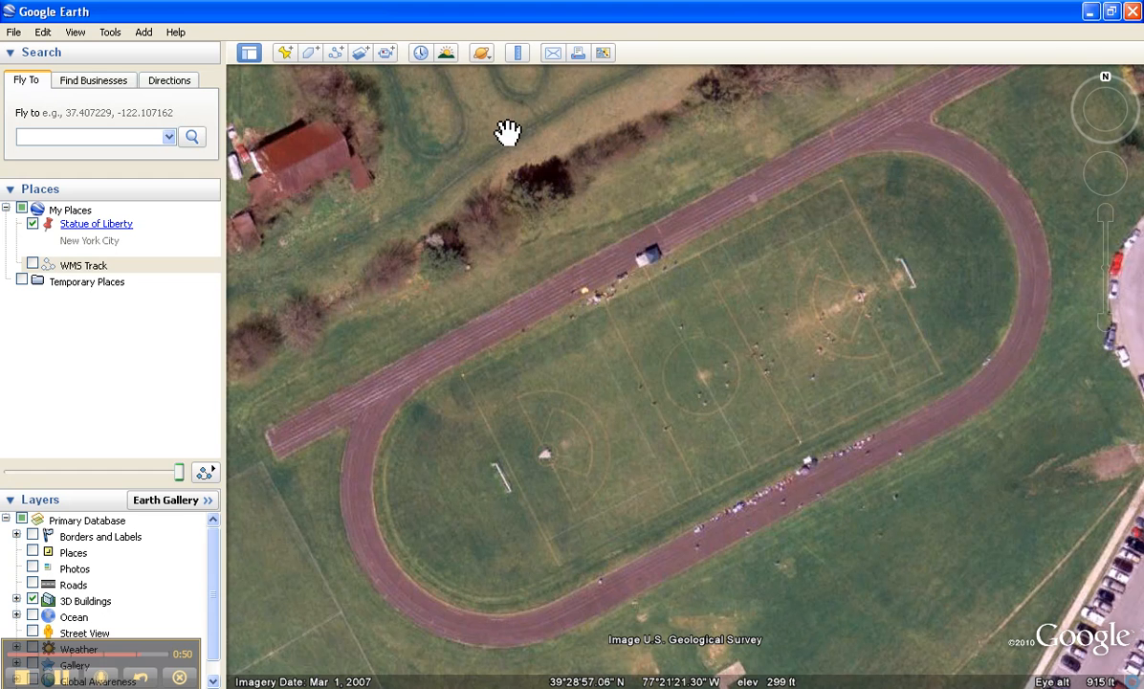
Step: View the constellations in Sky mode and return to the Earth view
{"action": "left_click", "coordinate": [483, 54]}
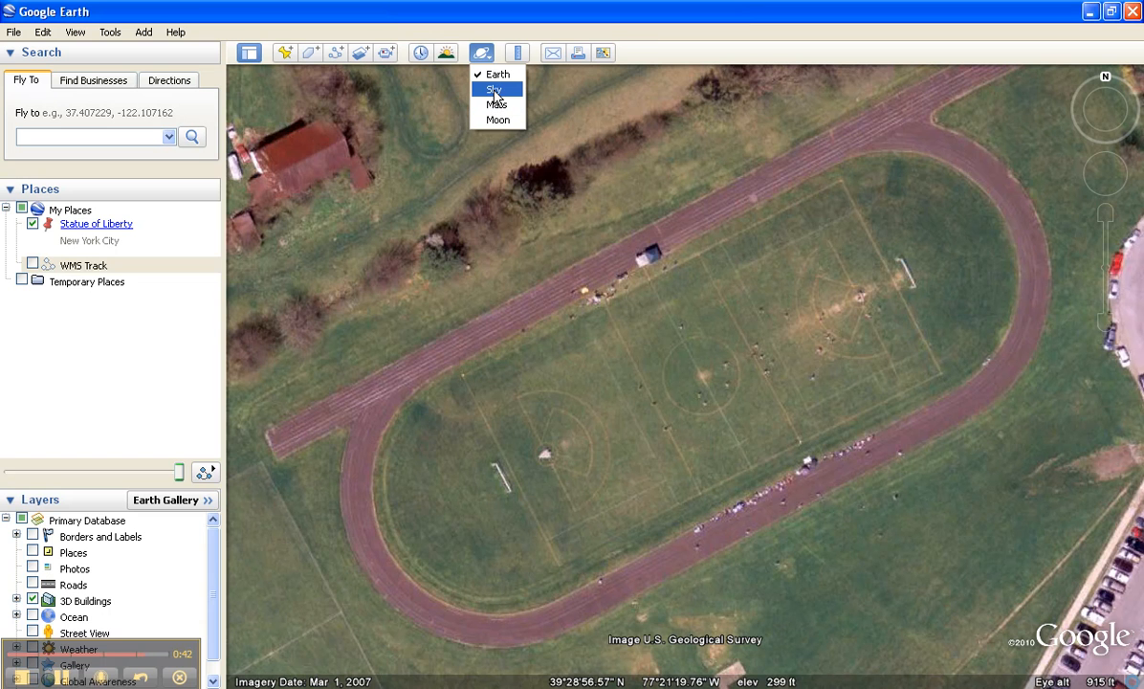
{"action": "left_click", "coordinate": [495, 90]}
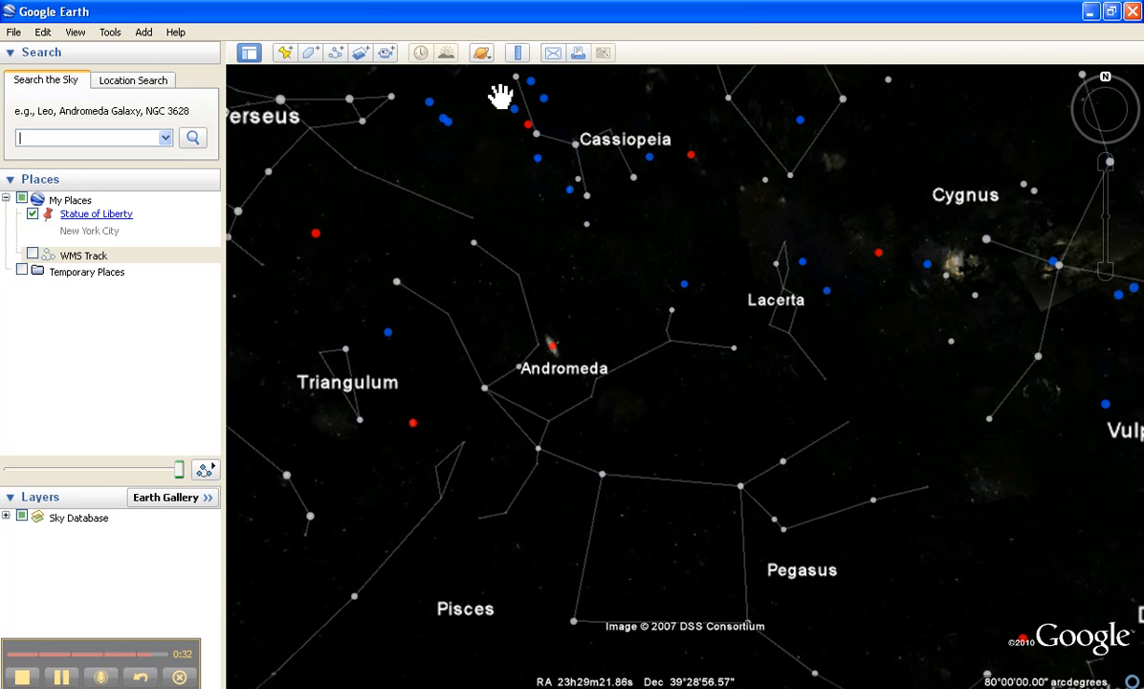
{"action": "left_click", "coordinate": [484, 56]}
{"action": "left_click", "coordinate": [493, 74]}
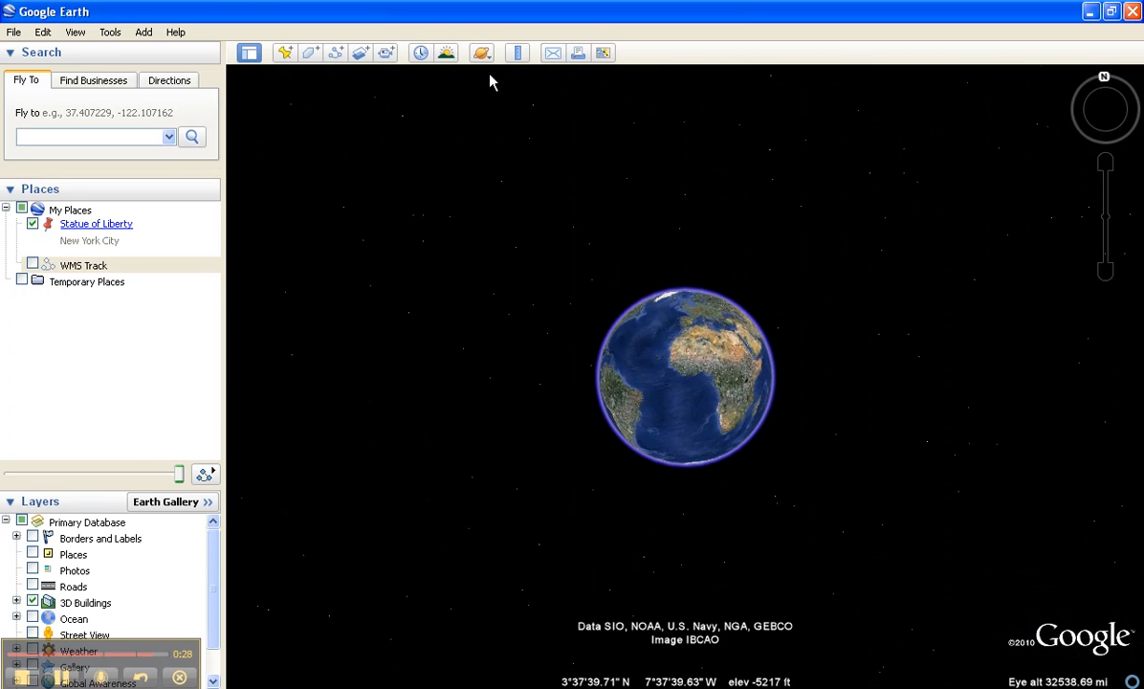